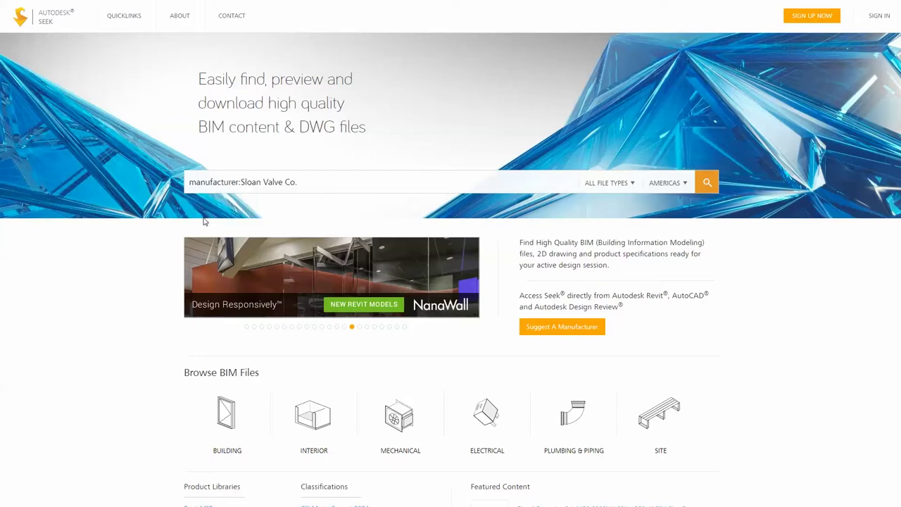
Step: Search Seek for Sloan Valve Co. and open the Two Station AER-DEC Integrated Sink AD-82000 page
{"action": "key", "text": "Return"}
{"action": "scroll", "coordinate": [295, 344], "scroll_direction": "down", "scroll_amount": 6}
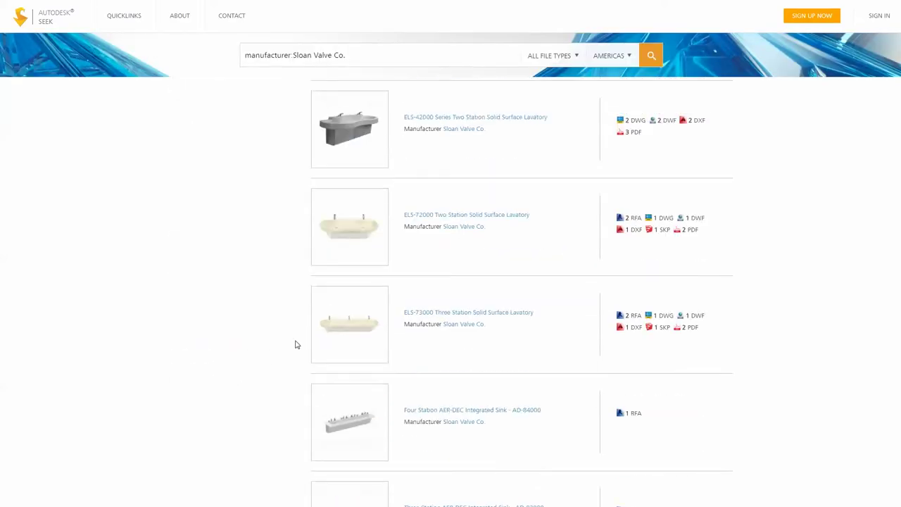
{"action": "scroll", "coordinate": [295, 344], "scroll_direction": "down", "scroll_amount": 4}
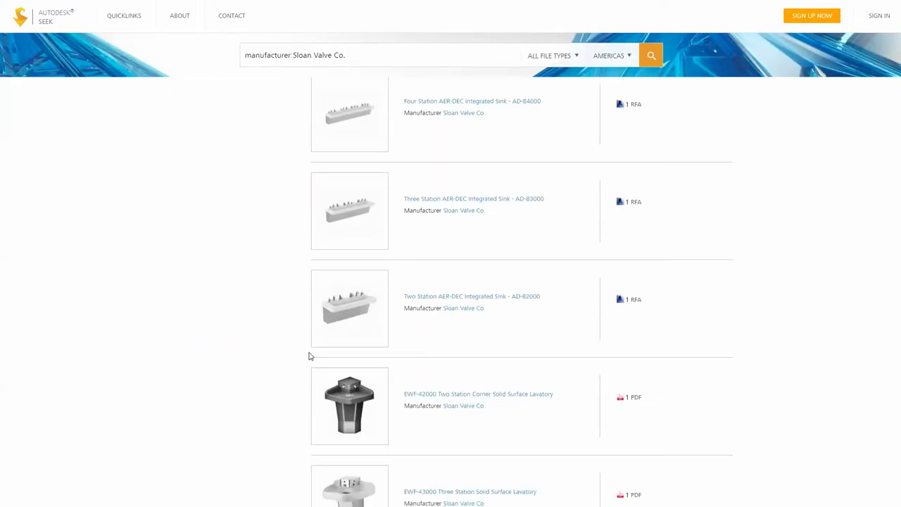
{"action": "left_click", "coordinate": [430, 299]}
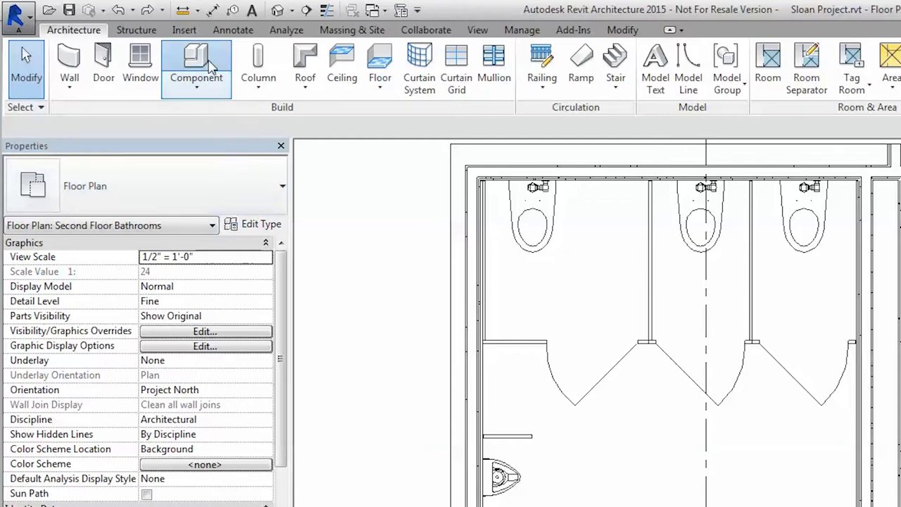
Step: Load integrated-sink-two-station-sloan-aer-dec-ad-82000.rfa from the Sloan folder and place it on the dividing bathroom wall
{"action": "left_click", "coordinate": [204, 64]}
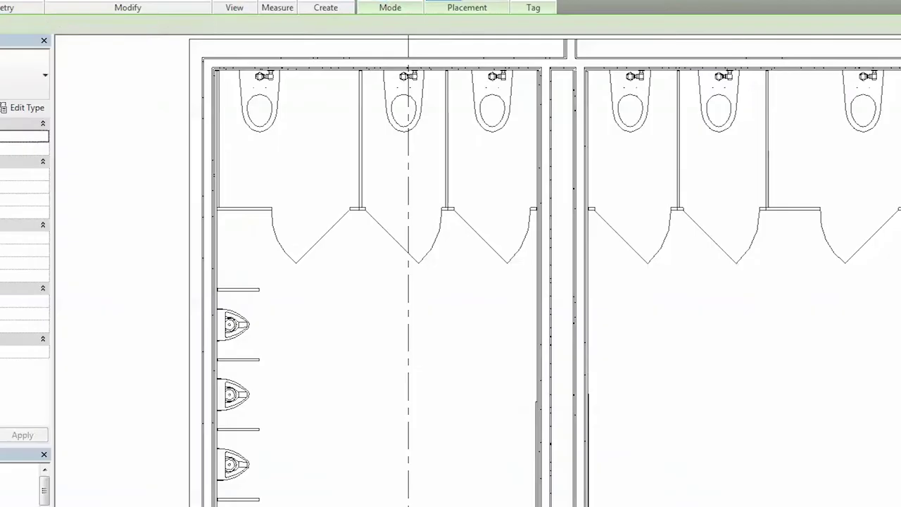
{"action": "left_click", "coordinate": [463, 78]}
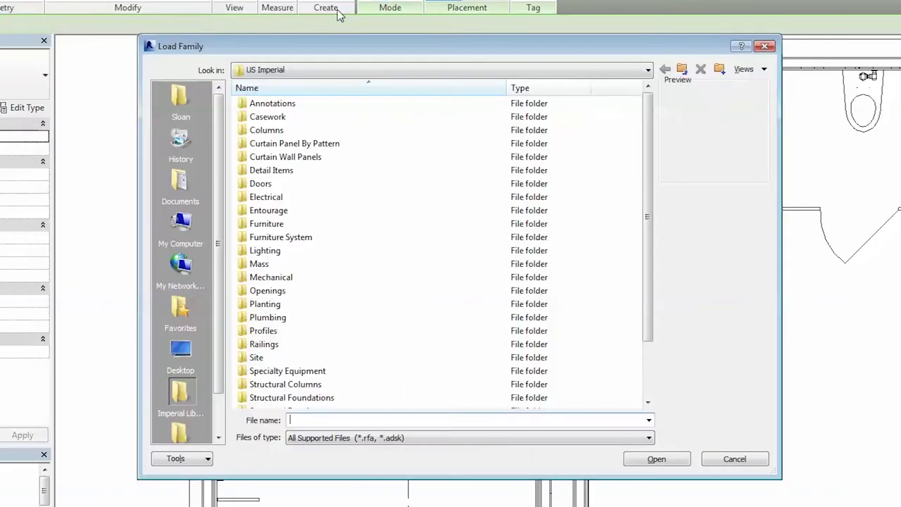
{"action": "left_click", "coordinate": [186, 101]}
{"action": "left_click", "coordinate": [257, 133]}
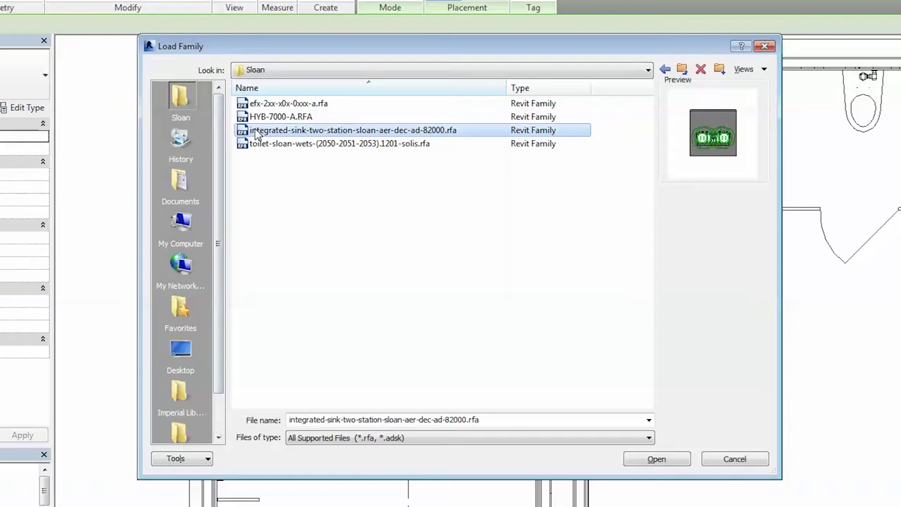
{"action": "left_click", "coordinate": [636, 459]}
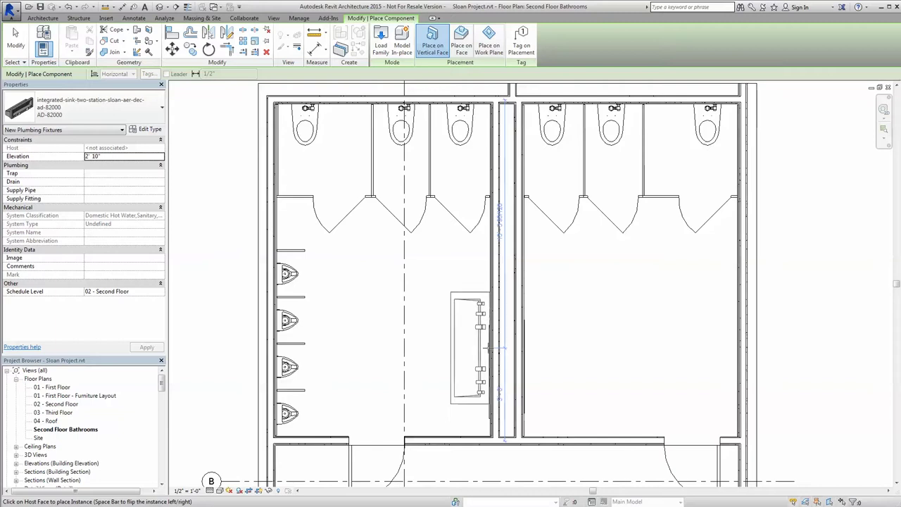
{"action": "left_click", "coordinate": [488, 347]}
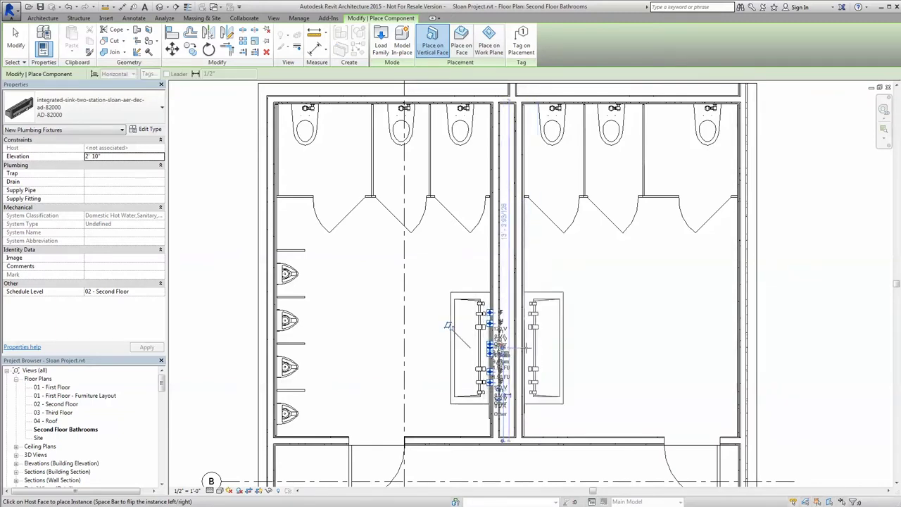
{"action": "key", "text": "Escape"}
{"action": "key", "text": "Escape"}
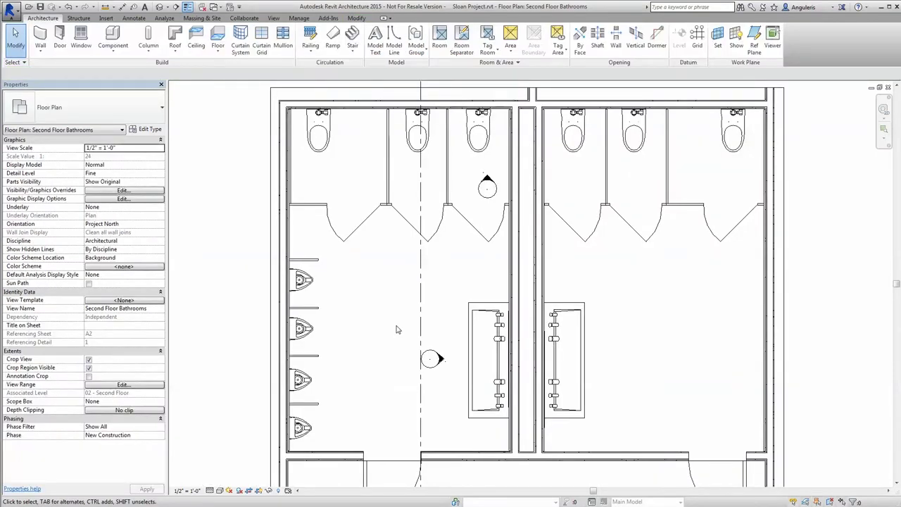
Step: Review the Type Properties of the top-left wall-hung toilet and the upper left urinal
{"action": "left_click", "coordinate": [331, 137]}
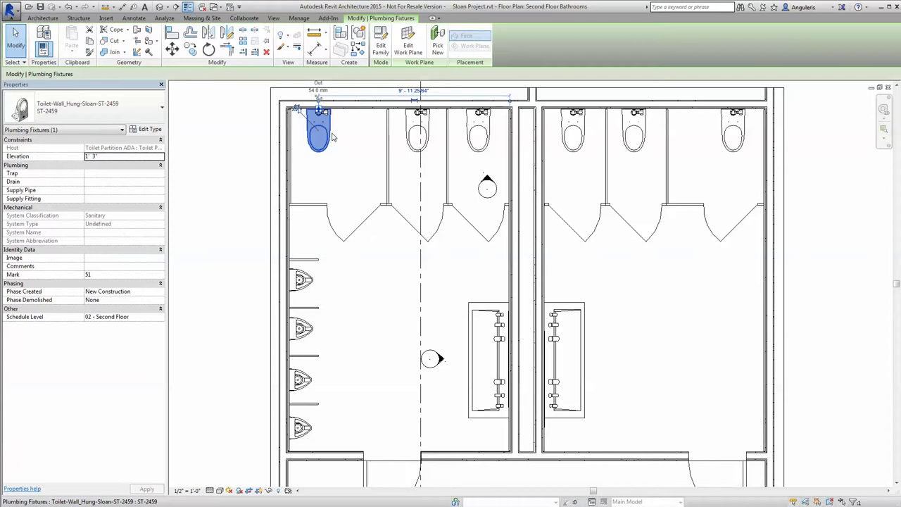
{"action": "left_click", "coordinate": [148, 129]}
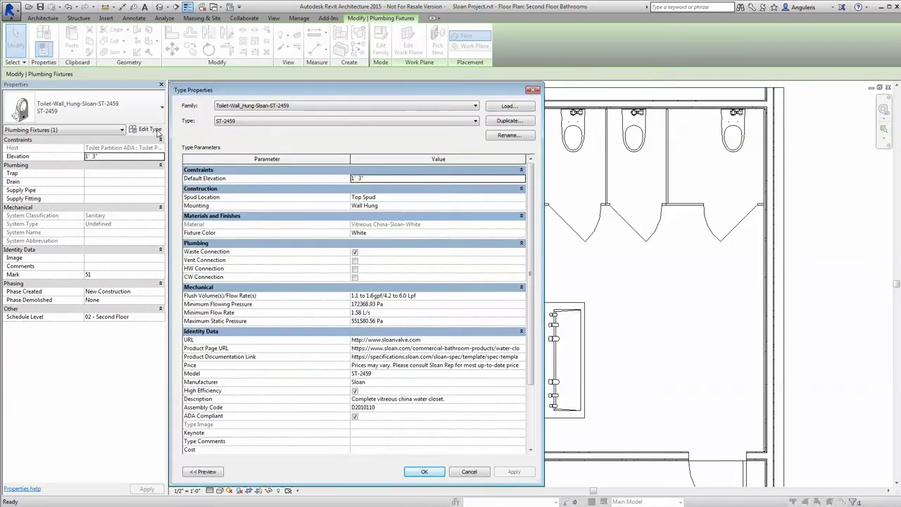
{"action": "key", "text": "Escape"}
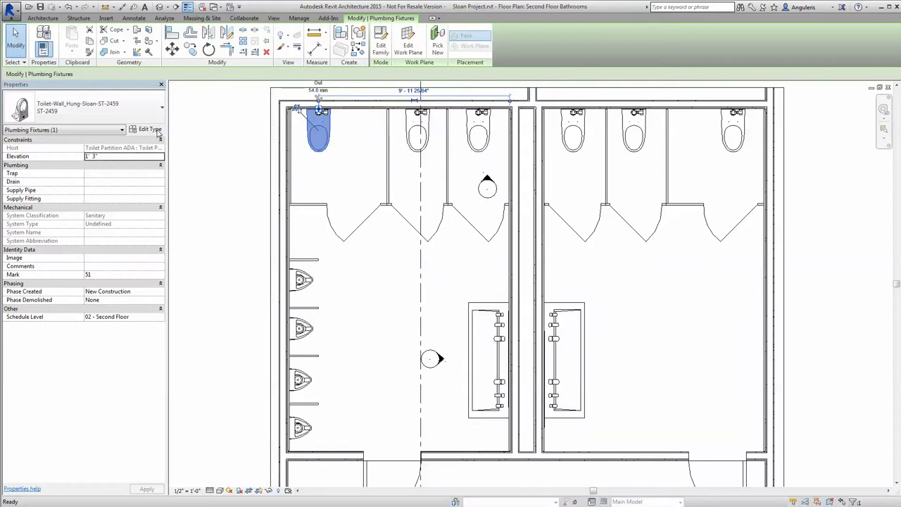
{"action": "left_click", "coordinate": [301, 279]}
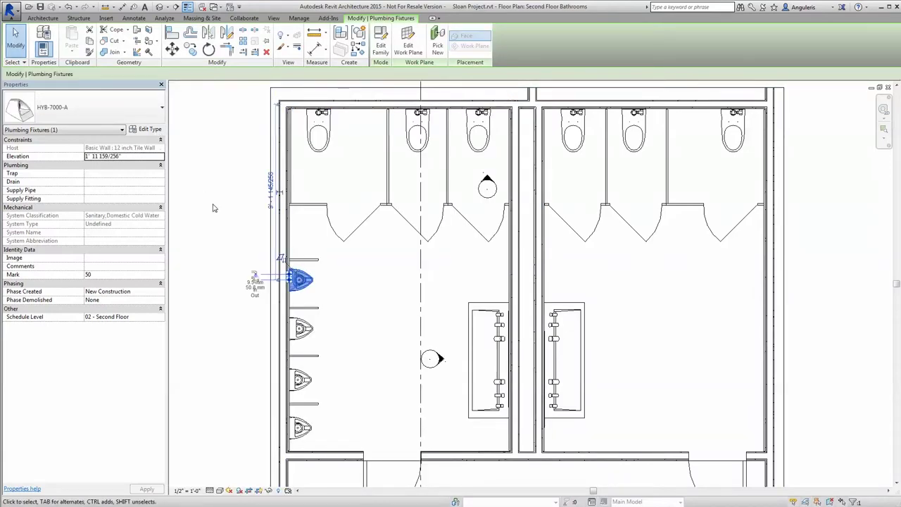
{"action": "left_click", "coordinate": [149, 130]}
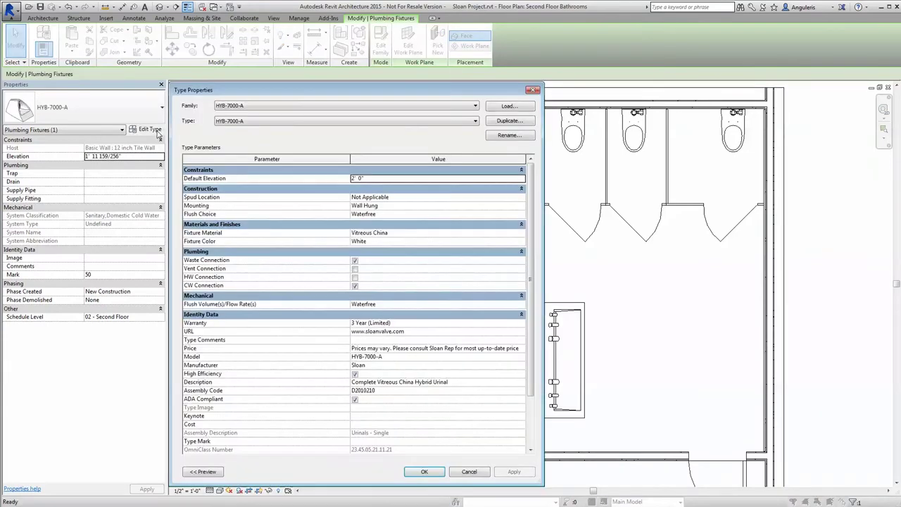
{"action": "left_click_drag", "start_coordinate": [533, 227], "coordinate": [535, 277]}
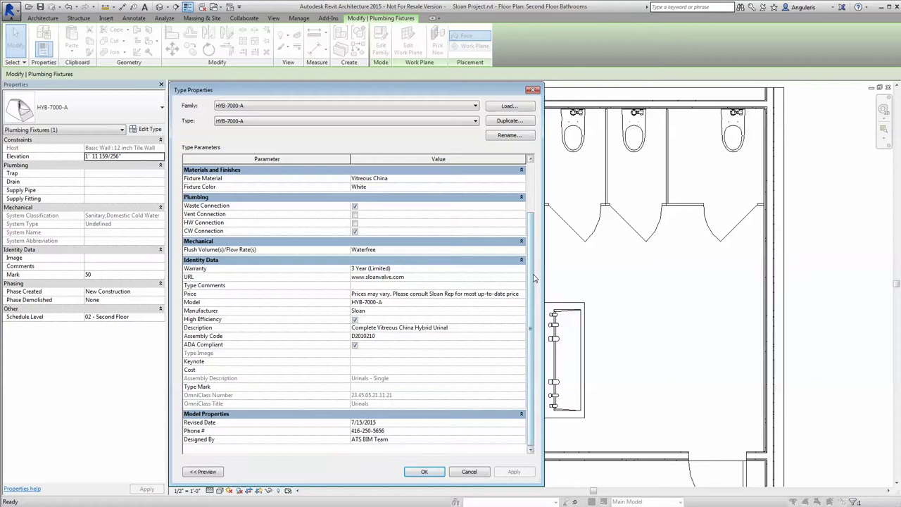
{"action": "key", "text": "Escape"}
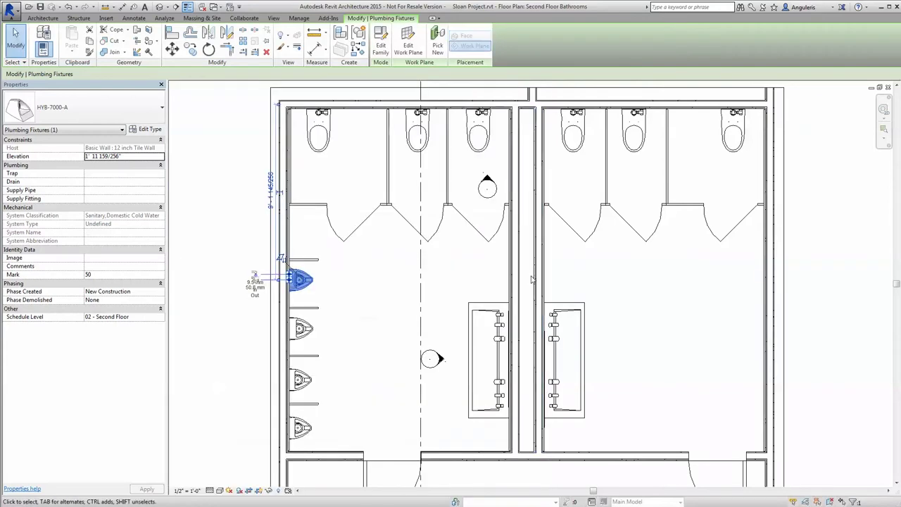
Step: Review the integrated sink's Type Properties, then place an HYB-7000-A urinal between the partitions
{"action": "left_click", "coordinate": [501, 305]}
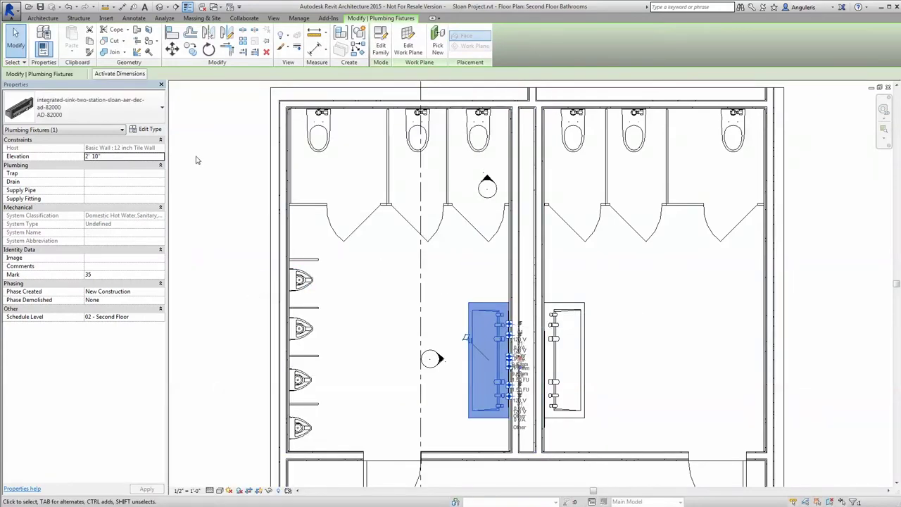
{"action": "left_click", "coordinate": [152, 130]}
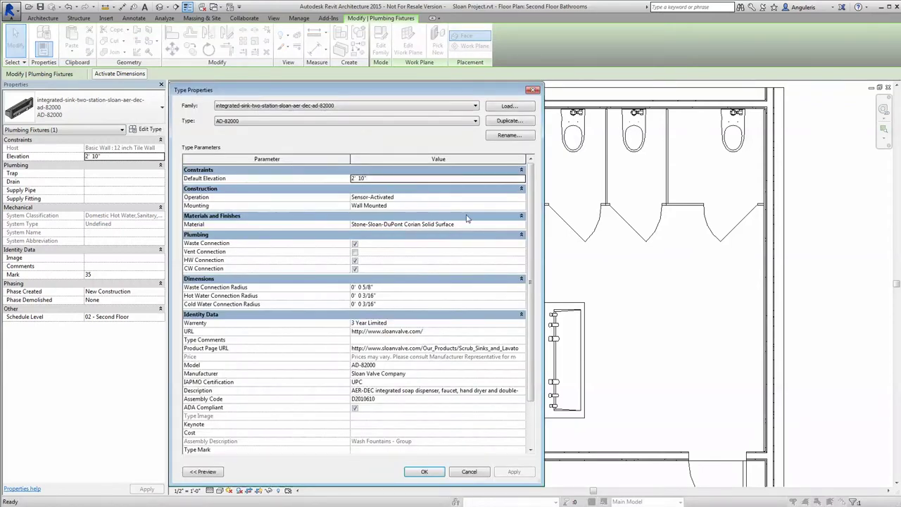
{"action": "left_click_drag", "start_coordinate": [533, 236], "coordinate": [532, 271]}
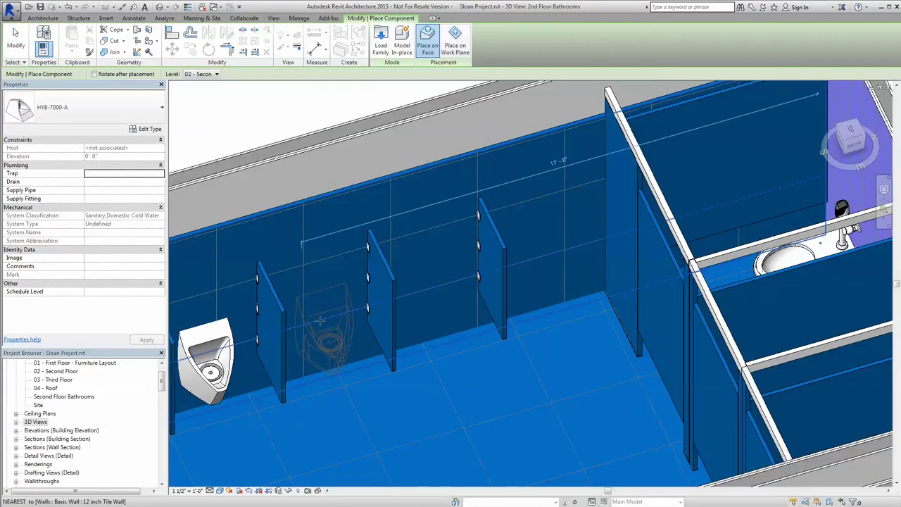
{"action": "left_click", "coordinate": [324, 317]}
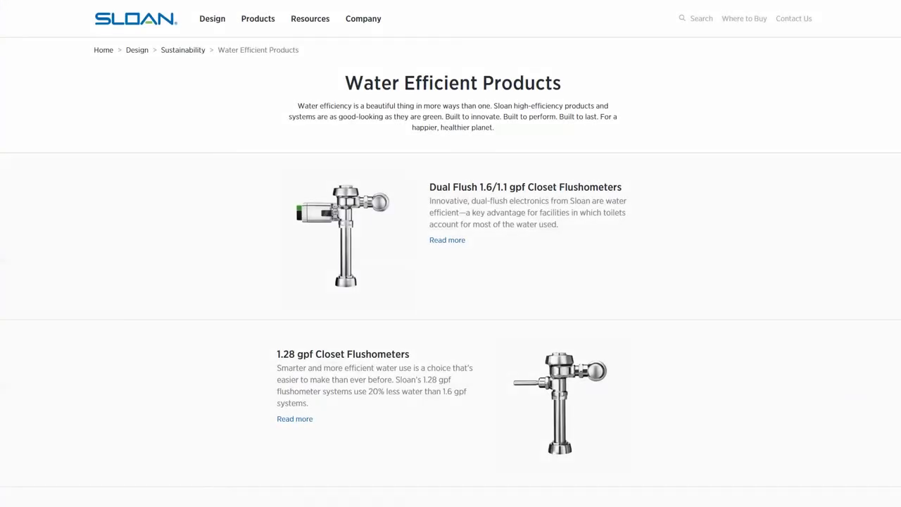
Step: Scroll through Sloan's Water Efficient Products, from flushometers and urinals past faucets and sinks to Showerheads 2.0
{"action": "scroll", "coordinate": [450, 257], "scroll_direction": "down", "scroll_amount": 1}
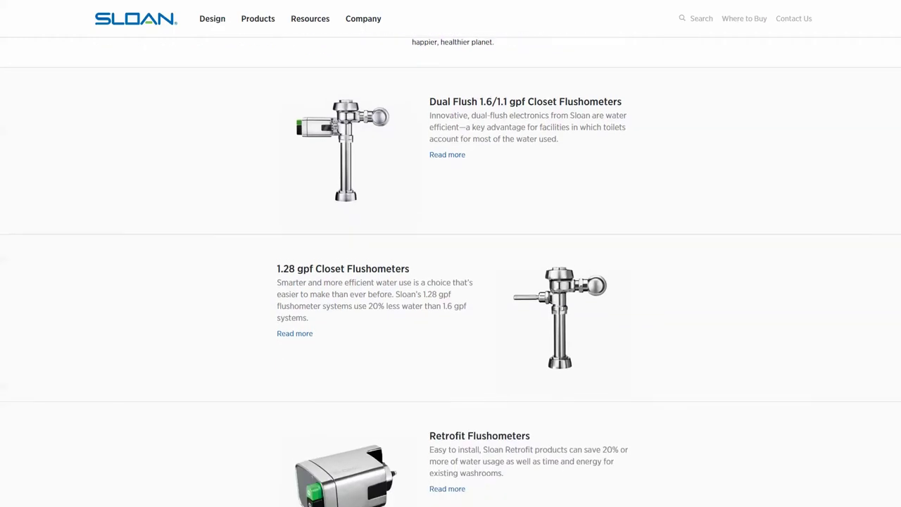
{"action": "scroll", "coordinate": [450, 257], "scroll_direction": "down", "scroll_amount": 2}
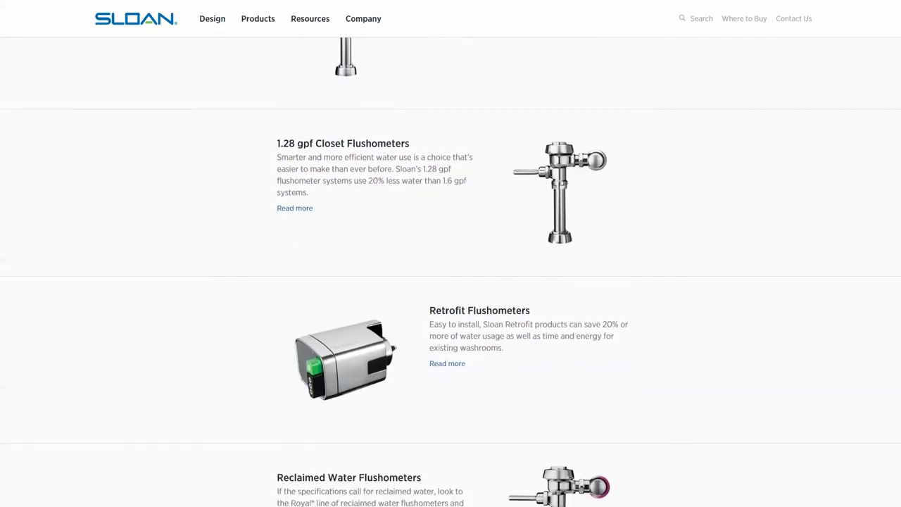
{"action": "scroll", "coordinate": [451, 257], "scroll_direction": "down", "scroll_amount": 2}
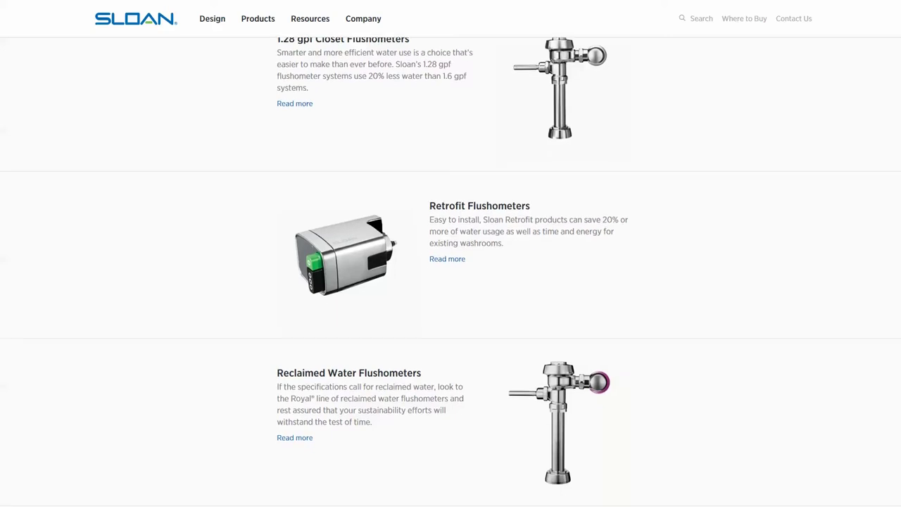
{"action": "scroll", "coordinate": [450, 257], "scroll_direction": "down", "scroll_amount": 2}
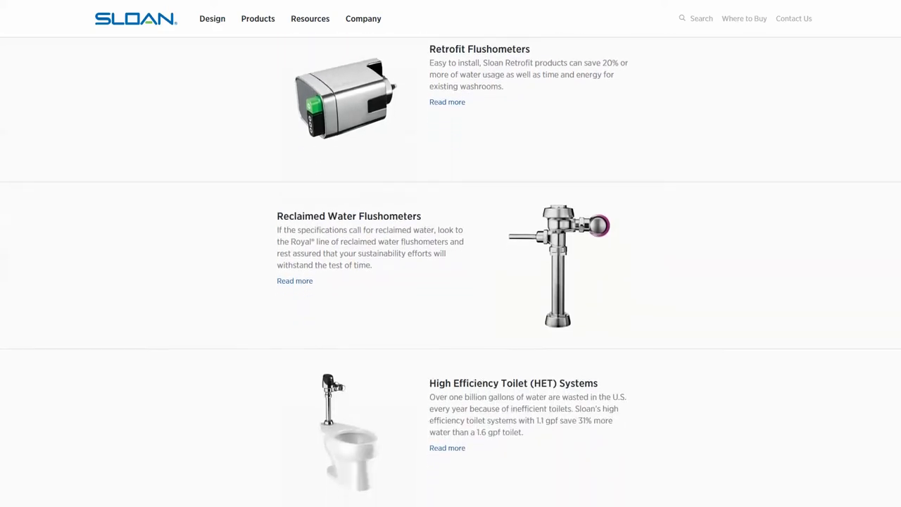
{"action": "scroll", "coordinate": [451, 257], "scroll_direction": "down", "scroll_amount": 2}
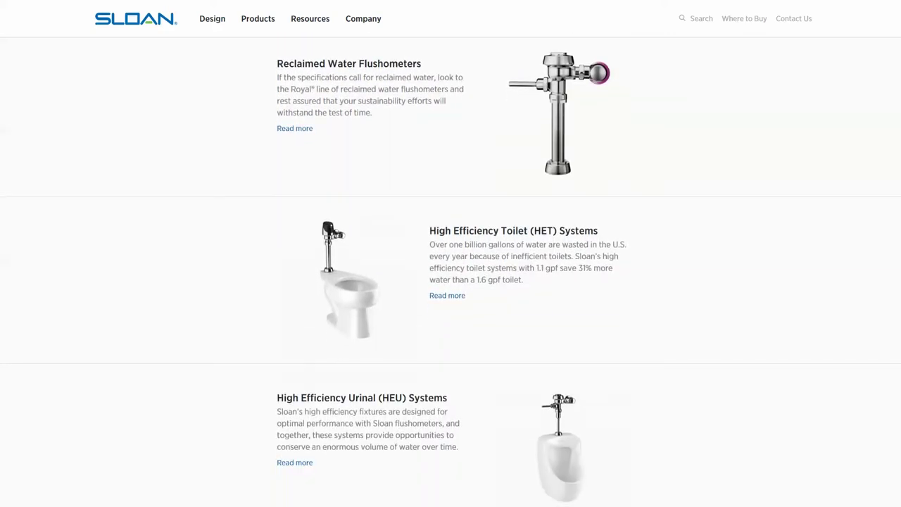
{"action": "scroll", "coordinate": [451, 257], "scroll_direction": "down", "scroll_amount": 3}
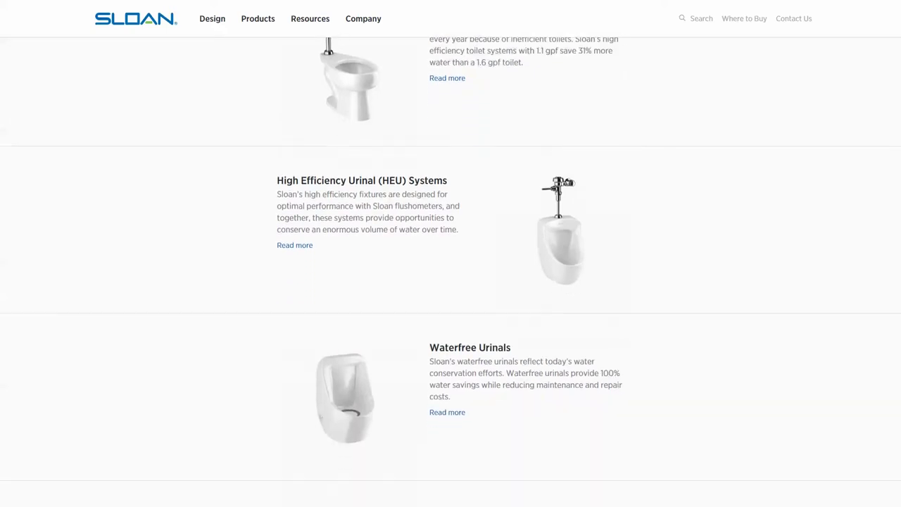
{"action": "scroll", "coordinate": [450, 257], "scroll_direction": "down", "scroll_amount": 2}
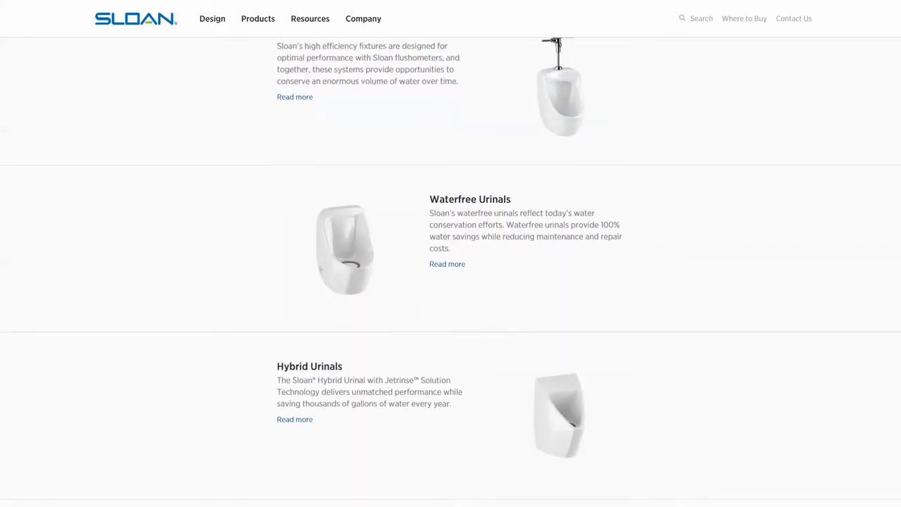
{"action": "scroll", "coordinate": [451, 257], "scroll_direction": "down", "scroll_amount": 3}
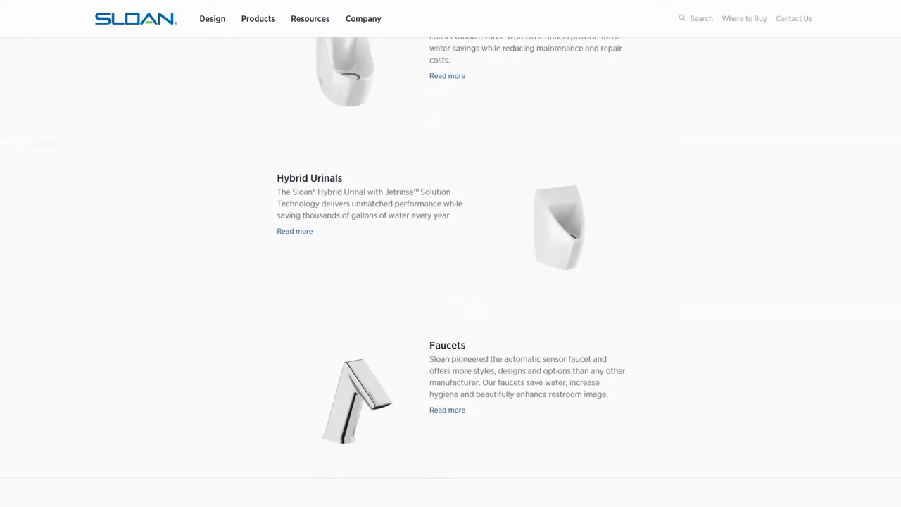
{"action": "scroll", "coordinate": [451, 257], "scroll_direction": "down", "scroll_amount": 3}
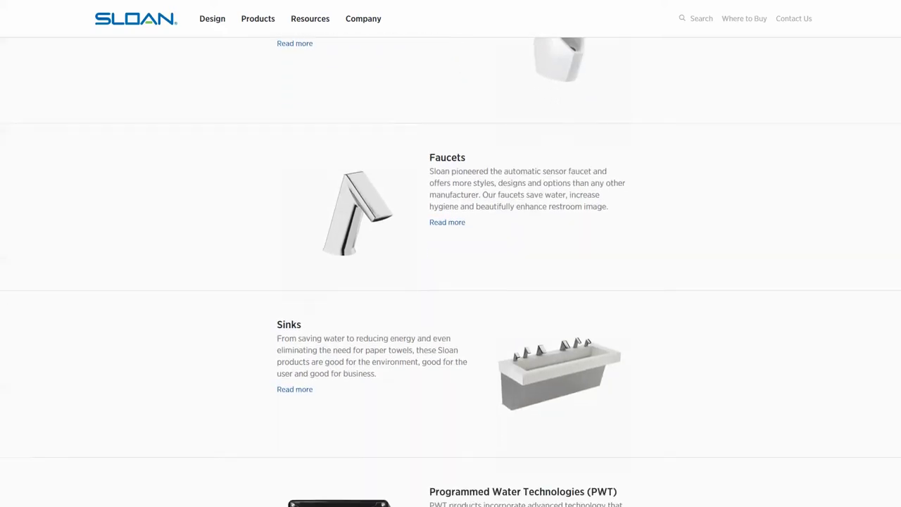
{"action": "scroll", "coordinate": [450, 257], "scroll_direction": "down", "scroll_amount": 2}
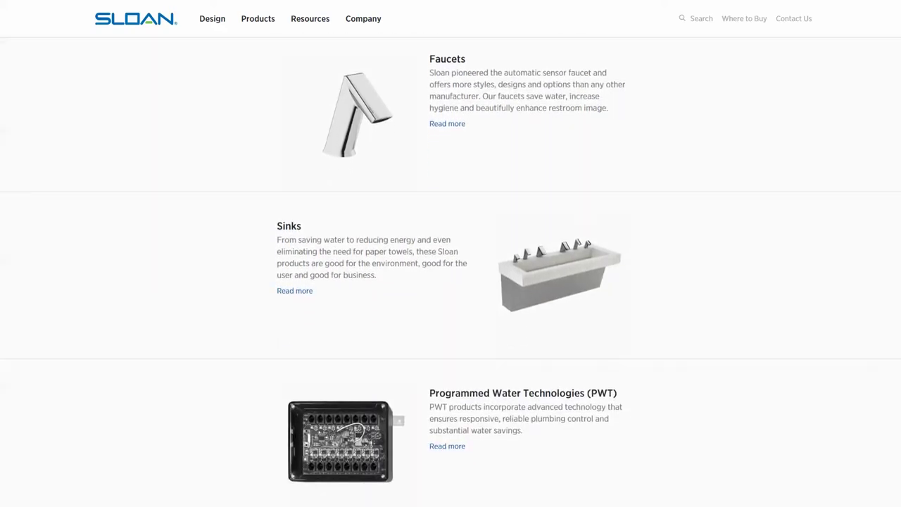
{"action": "scroll", "coordinate": [451, 257], "scroll_direction": "down", "scroll_amount": 2}
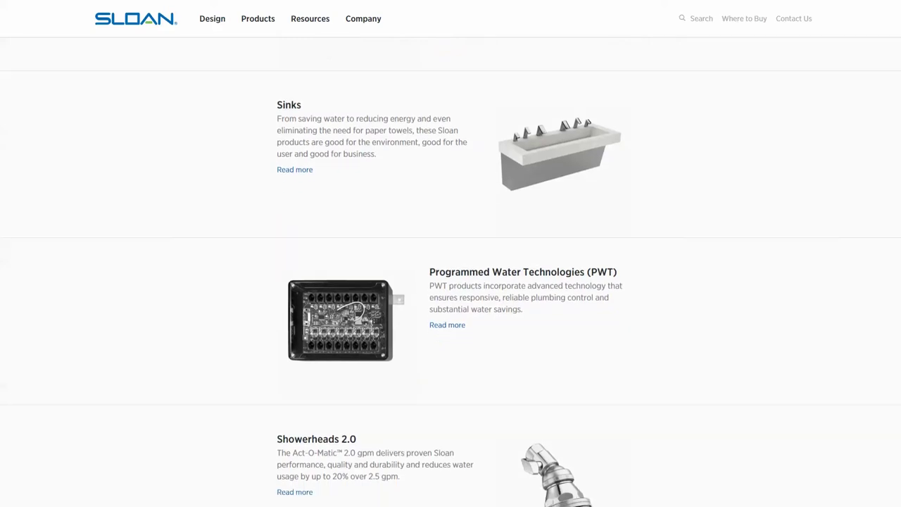
{"action": "scroll", "coordinate": [450, 257], "scroll_direction": "down", "scroll_amount": 2}
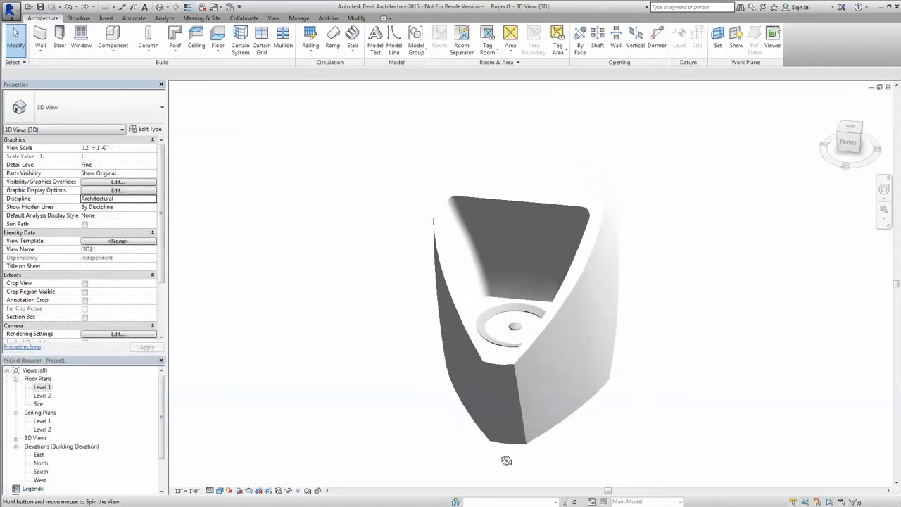
Step: Orbit the Sloan urinal and sink models in 3D, then zoom and pan the elevation to frame the placed sink
{"action": "middle_click_drag", "start_coordinate": [525, 462], "coordinate": [543, 467], "text": "shift"}
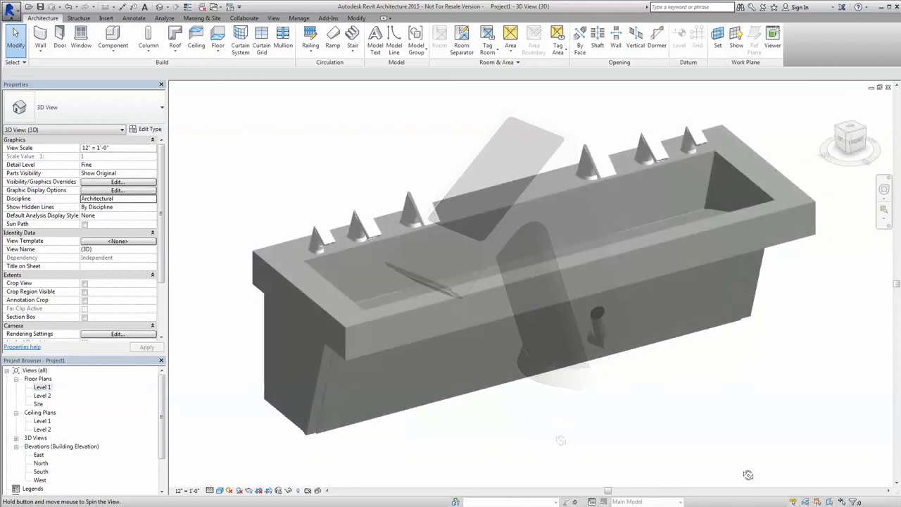
{"action": "middle_click_drag", "start_coordinate": [725, 413], "coordinate": [560, 459], "text": "shift"}
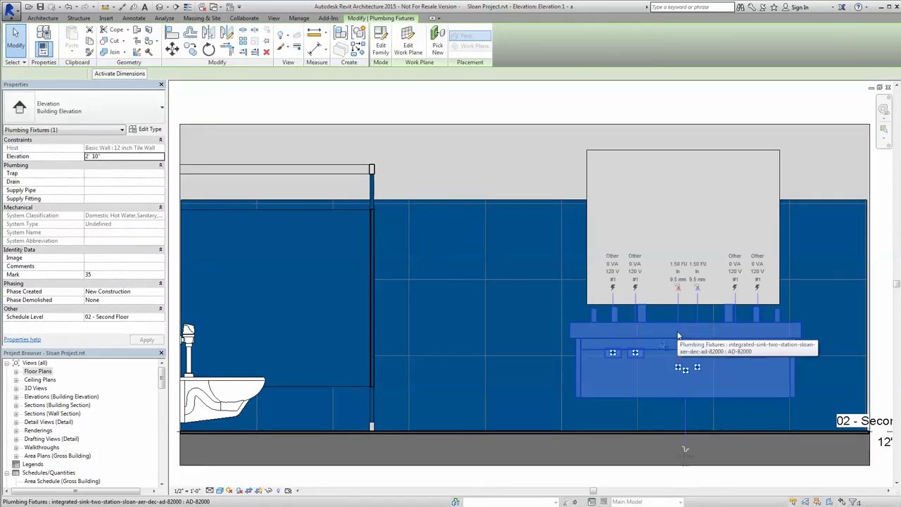
{"action": "scroll", "coordinate": [710, 352], "scroll_direction": "up", "scroll_amount": 5}
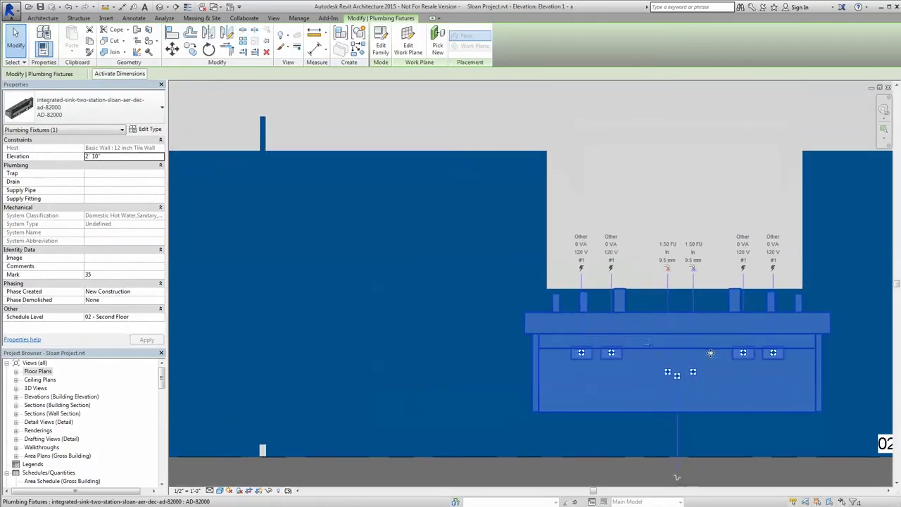
{"action": "middle_click_drag", "start_coordinate": [616, 338], "coordinate": [483, 293]}
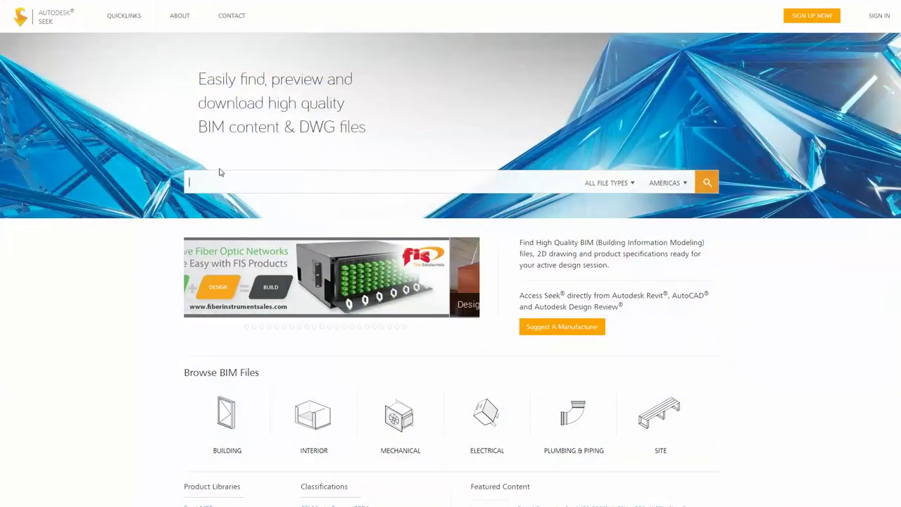
Step: Search Seek for 'Sloan' and choose the manufacturer Sloan Valve Co
{"action": "type", "text": "Sloan"}
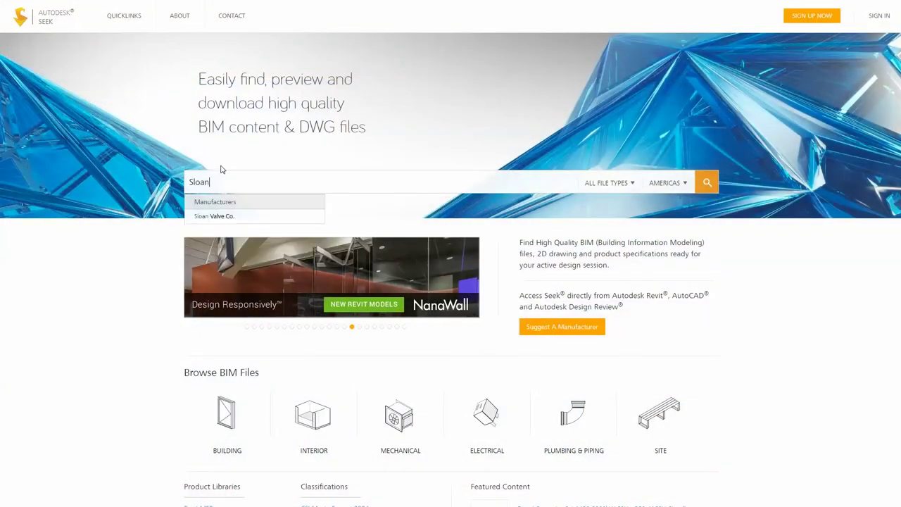
{"action": "left_click", "coordinate": [204, 216]}
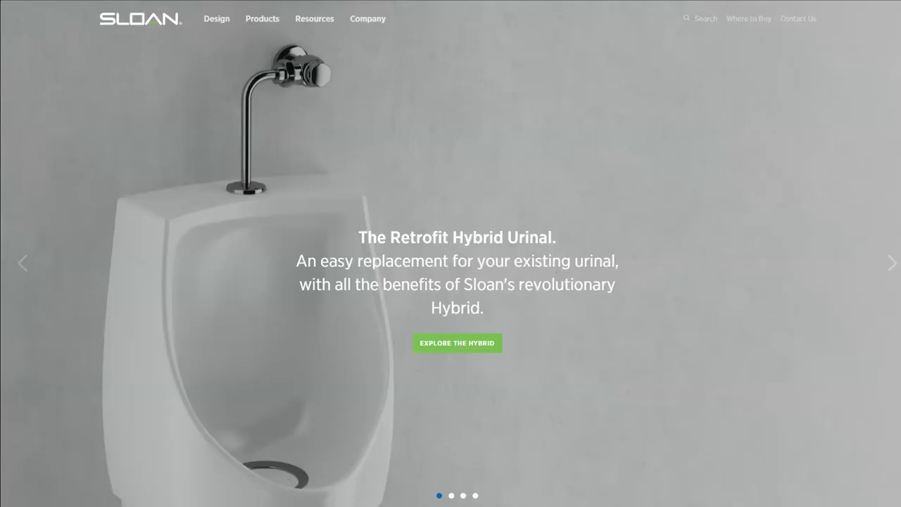